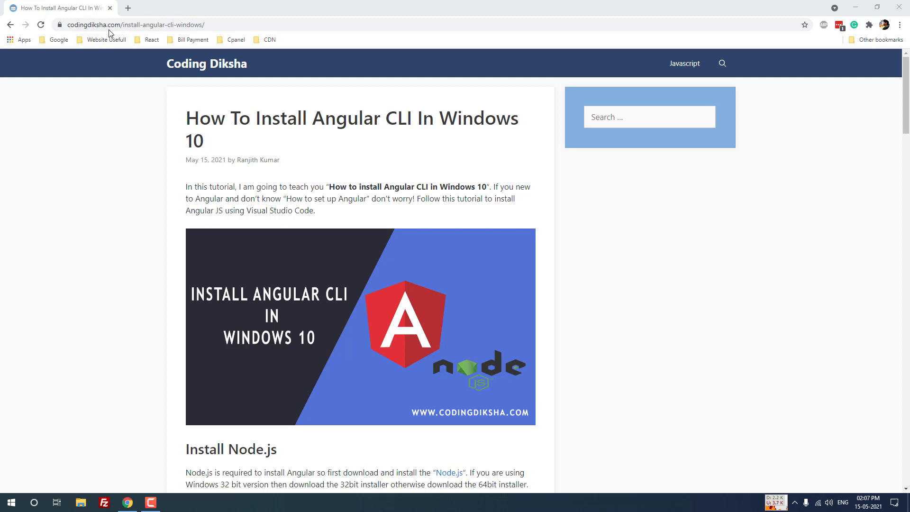
Step: Scroll the Angular CLI tutorial down to the Install Node.js heading
left_click_drag(122, 26, 66, 27)
left_click(338, 207)
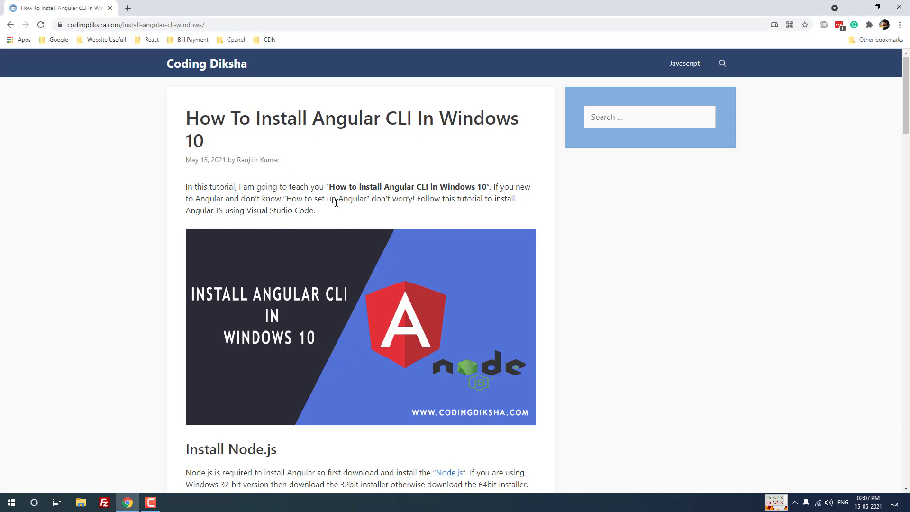
scroll(283, 189, "down", 5)
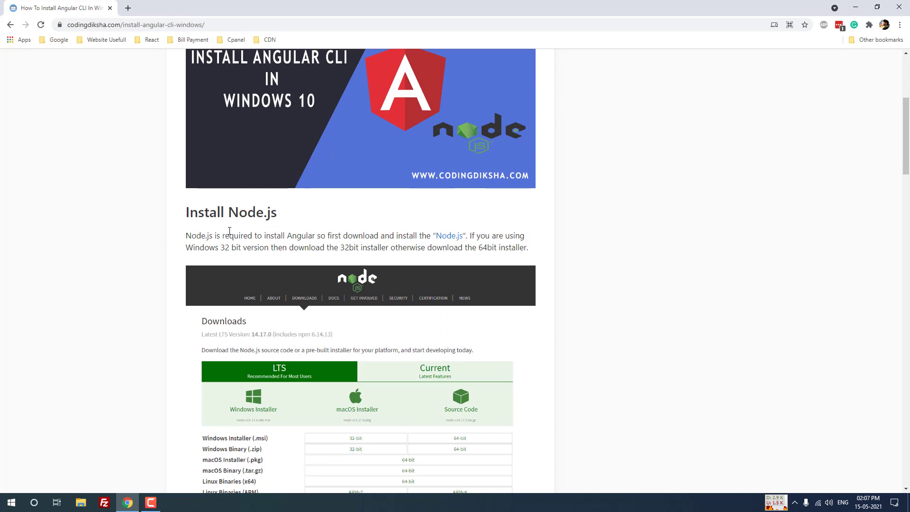
left_click_drag(188, 213, 283, 211)
Step: Open the tutorial's Node.js link in a new tab and switch to it
left_click(334, 226)
right_click(450, 242)
left_click(475, 247)
left_click(188, 5)
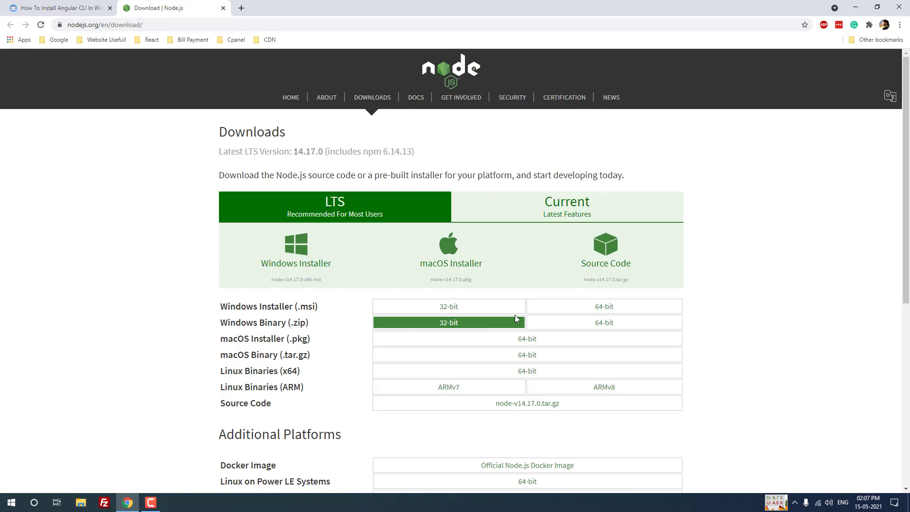
Step: Download the 64-bit Windows installer node-v14.17.0-x64.msi and run it
left_click(576, 309)
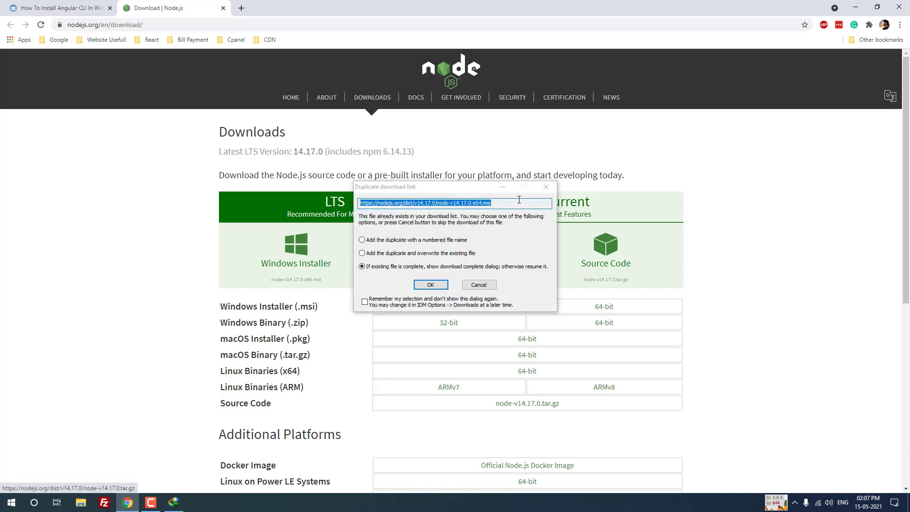
left_click(431, 285)
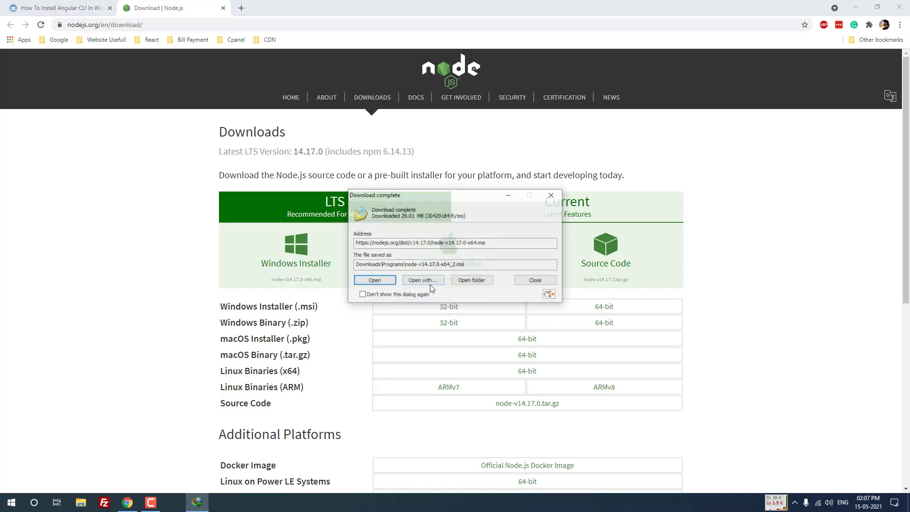
left_click(385, 281)
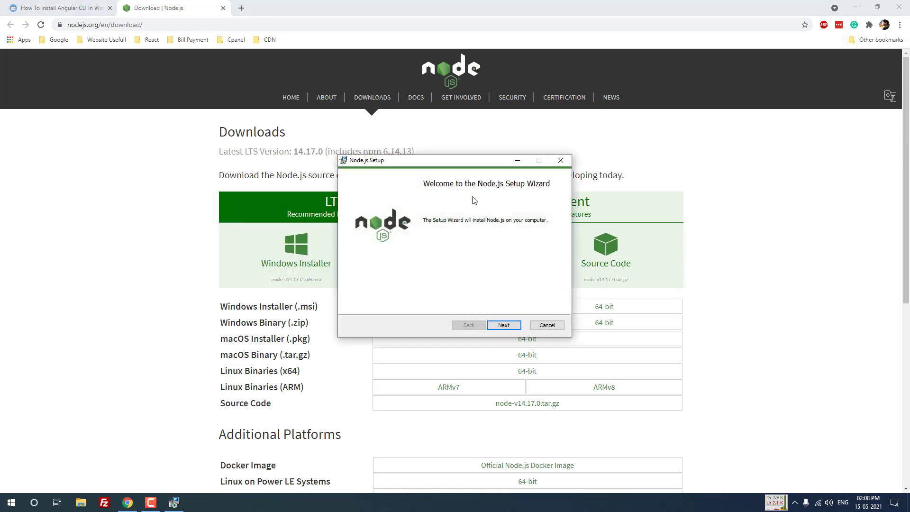
Step: Accept the license and install Node.js with the default location and features, then finish the wizard
left_click(504, 325)
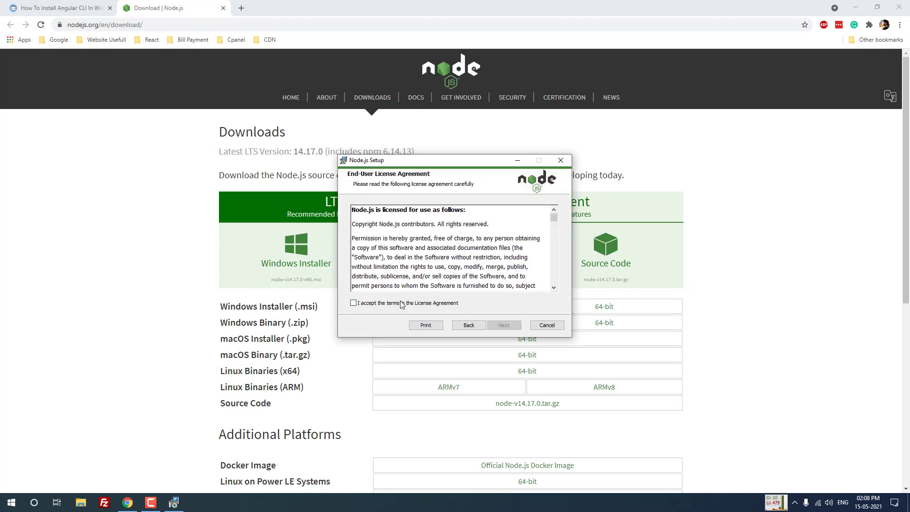
left_click(401, 303)
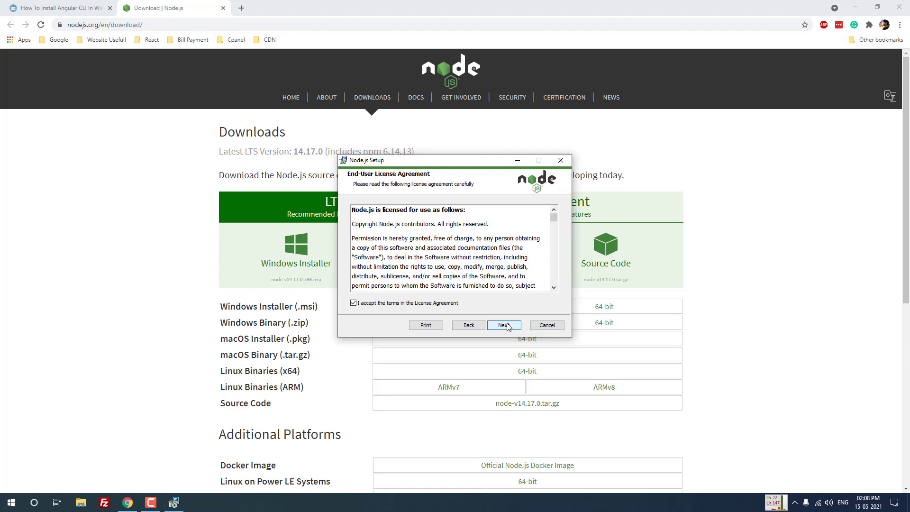
left_click(505, 325)
left_click(505, 326)
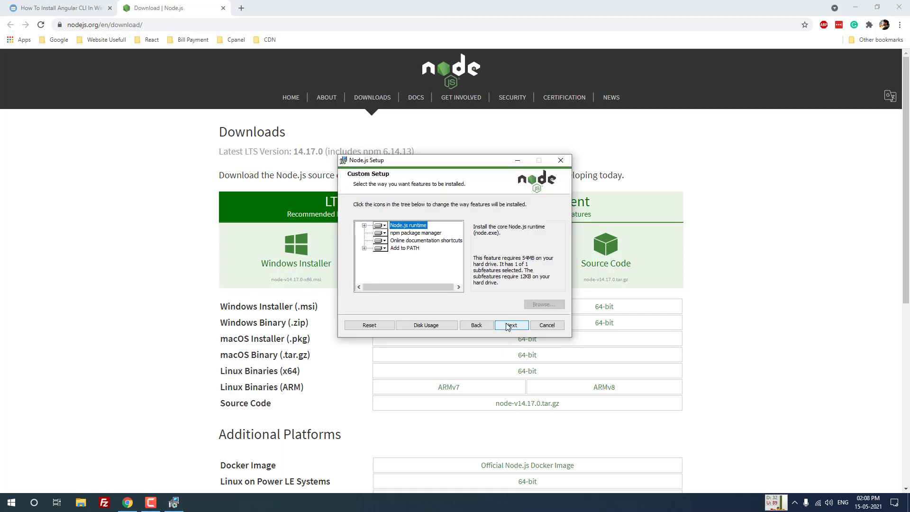
left_click(507, 325)
left_click(507, 327)
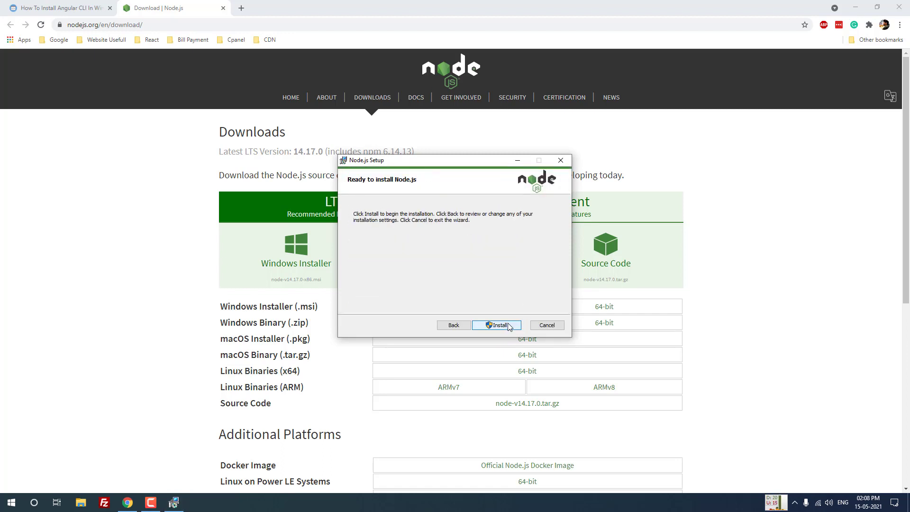
left_click(500, 325)
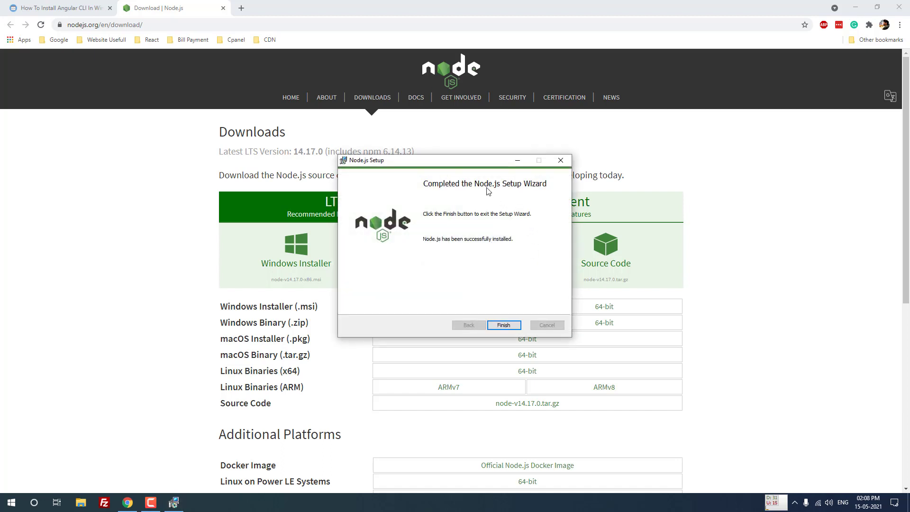
left_click(504, 325)
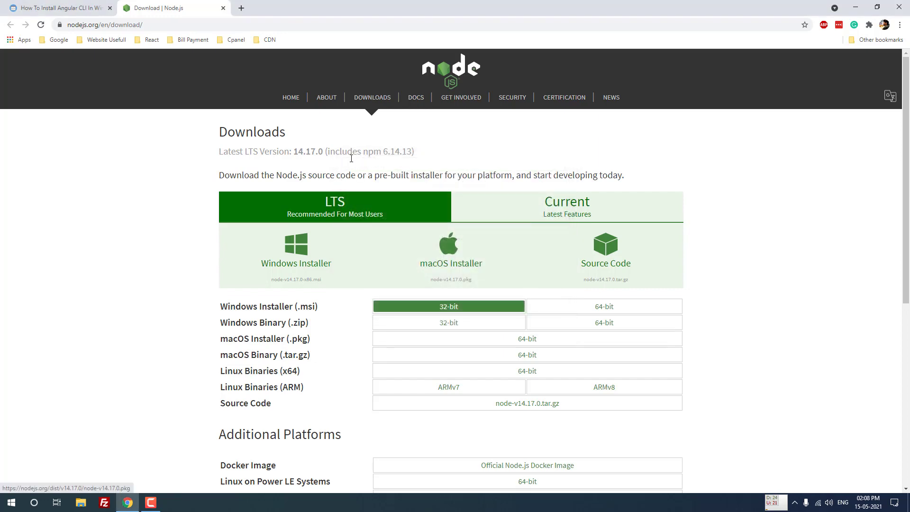
Step: Close the Node.js tab and scroll the tutorial to the Install Visual Studio Code heading
left_click(223, 8)
scroll(171, 166, "down", 10)
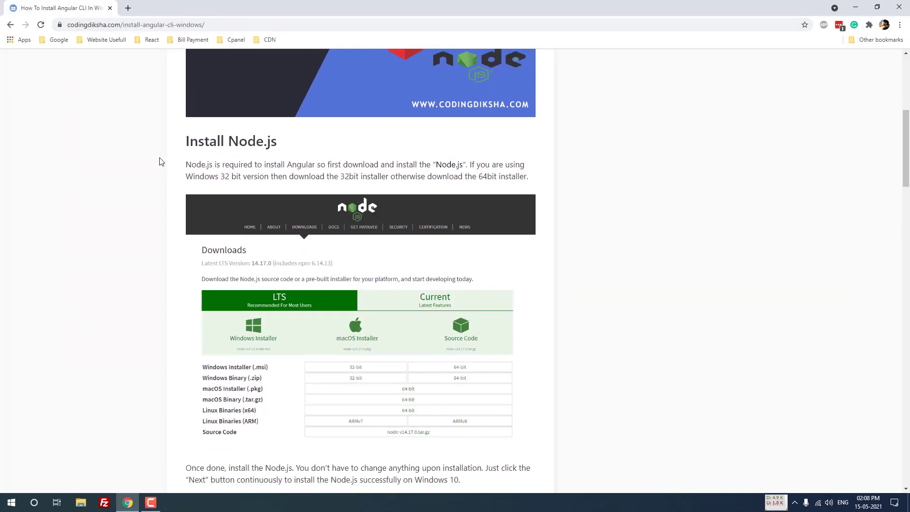
scroll(160, 160, "down", 2)
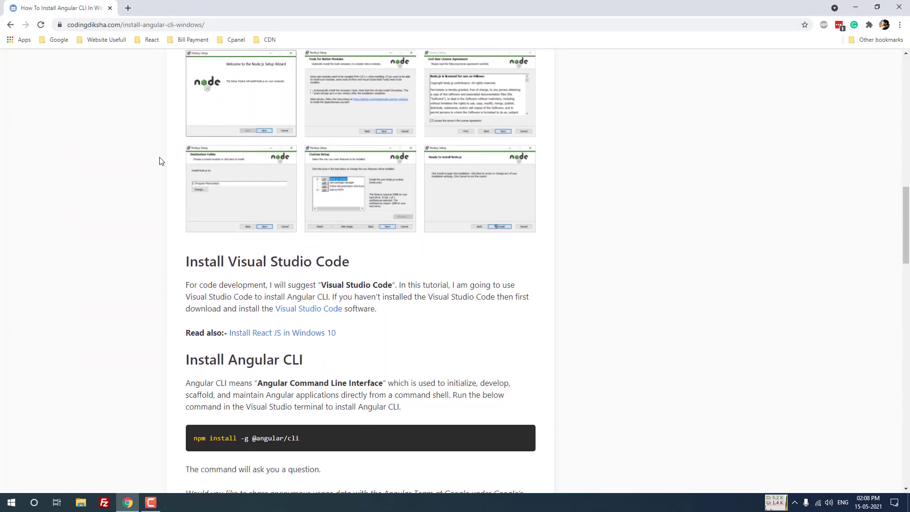
left_click_drag(235, 209, 354, 212)
left_click(379, 216)
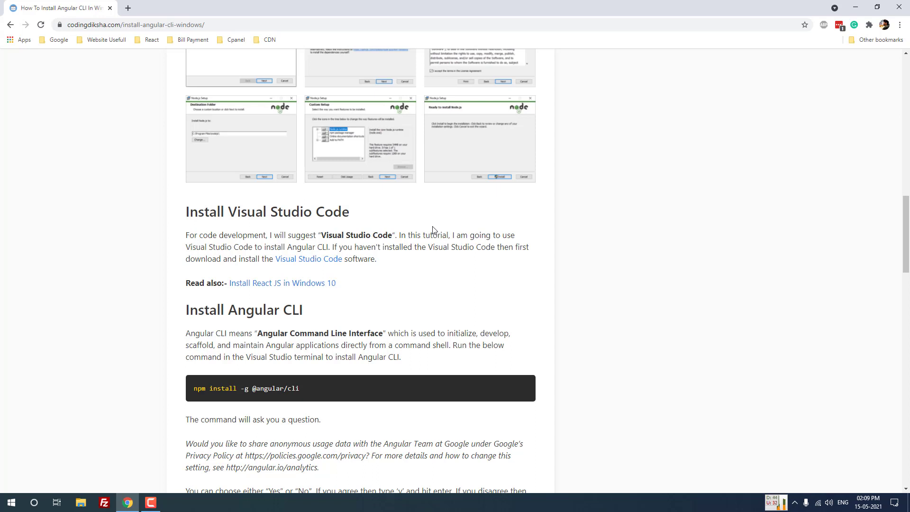
Step: Open the Visual Studio Code download page in a new tab and switch to it
right_click(324, 257)
left_click(351, 264)
key("ctrl+Tab")
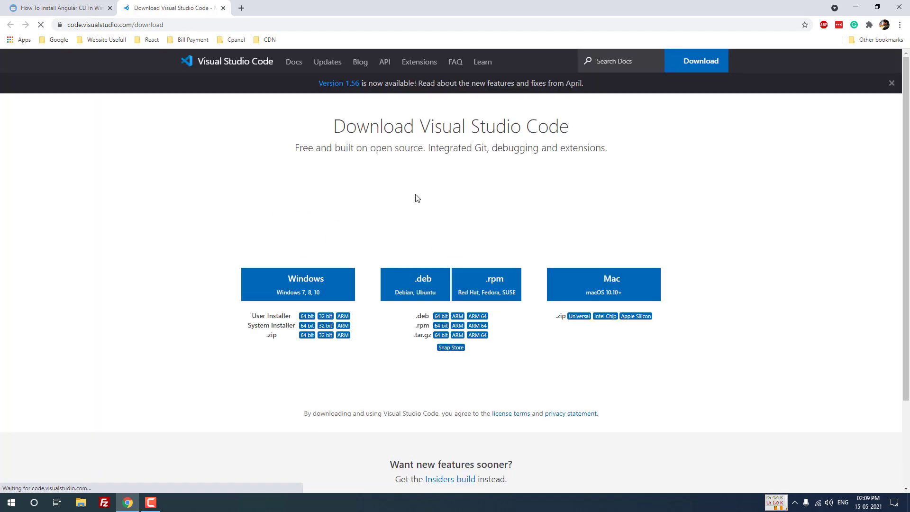
Step: Cancel the duplicate VS Code for Windows download and close the download tab
left_click(294, 290)
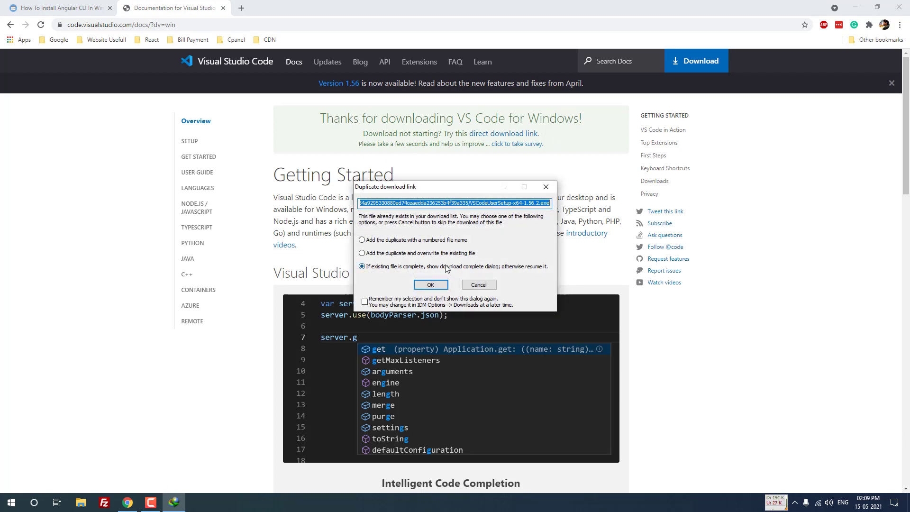
left_click(489, 286)
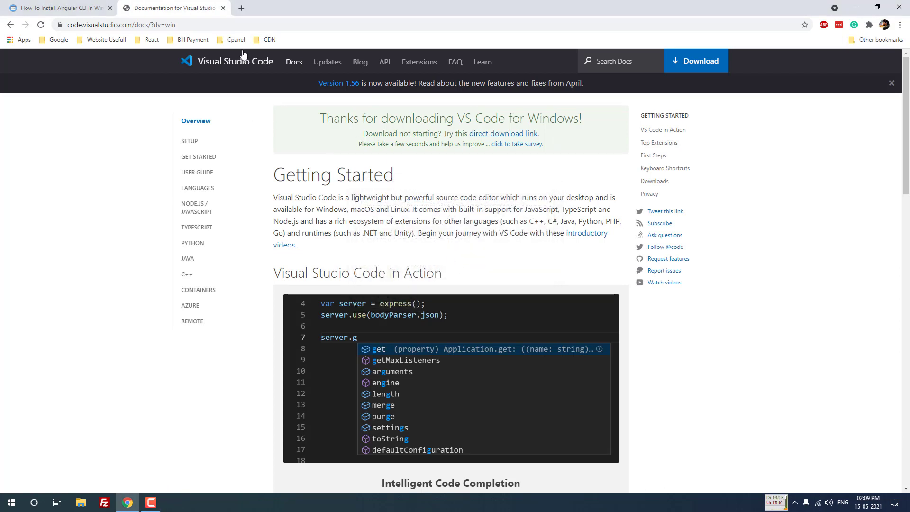
left_click(223, 8)
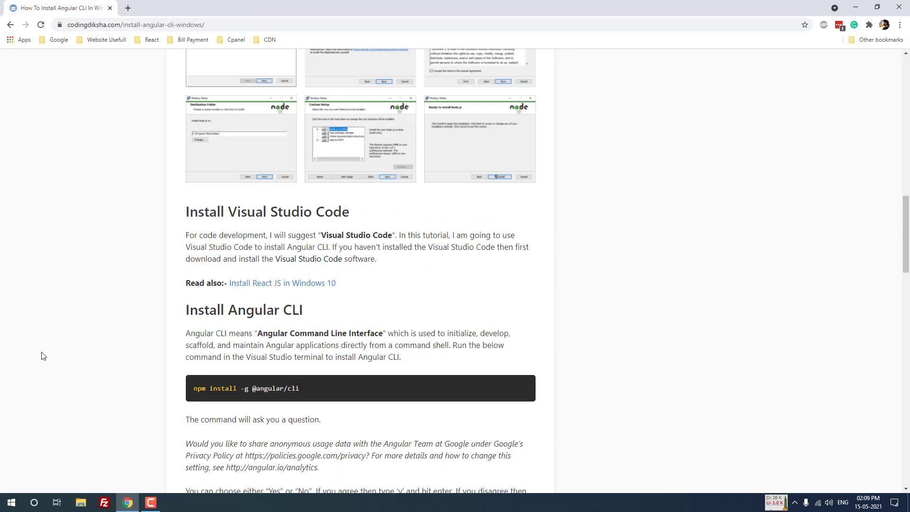
Step: Launch Visual Studio Code by searching 'visu' in the Start menu
left_click(3, 507)
type("visu")
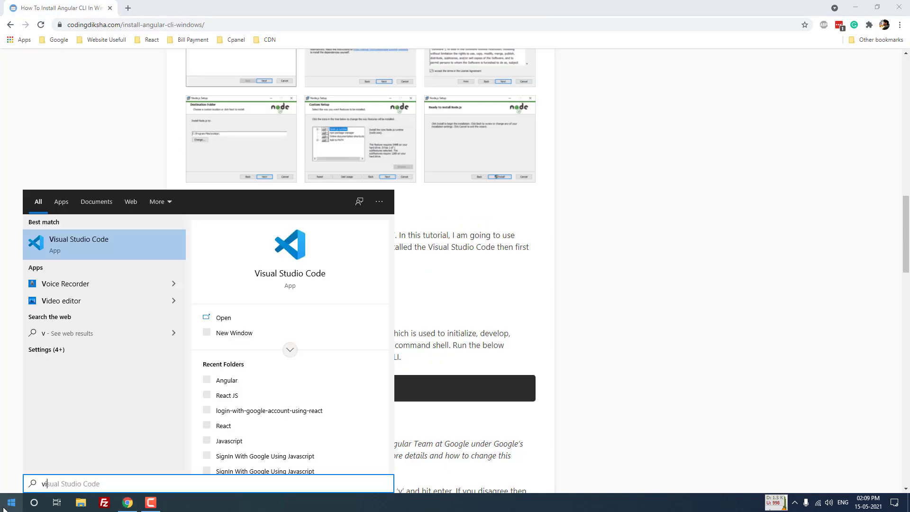
left_click(78, 250)
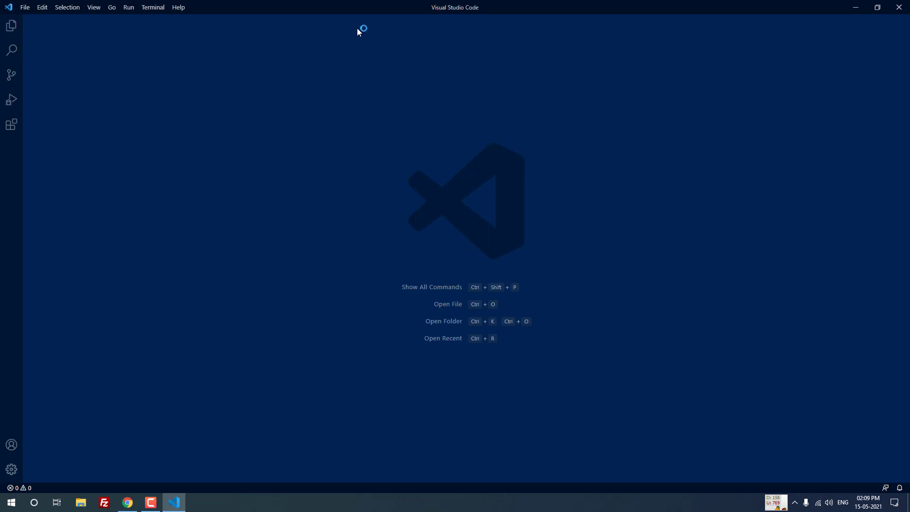
Step: Open the Angular folder on drive D as the VS Code workspace
left_click(24, 11)
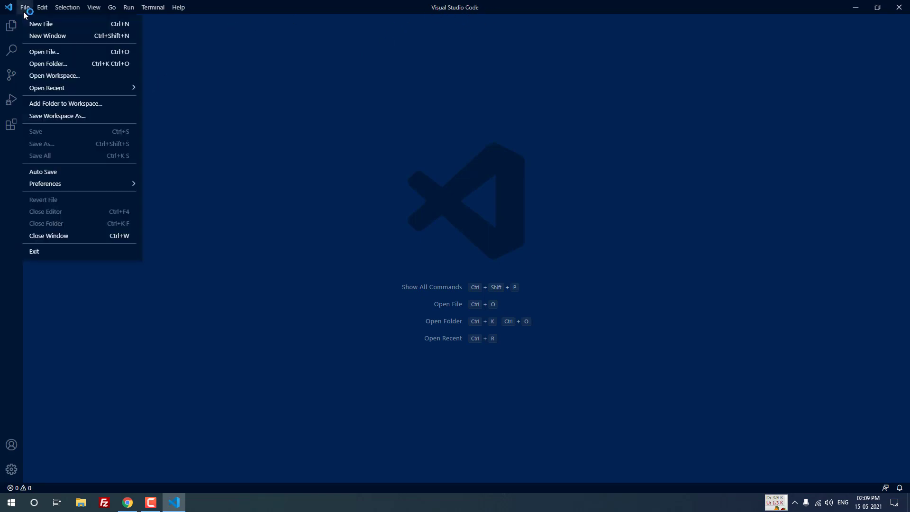
left_click(58, 65)
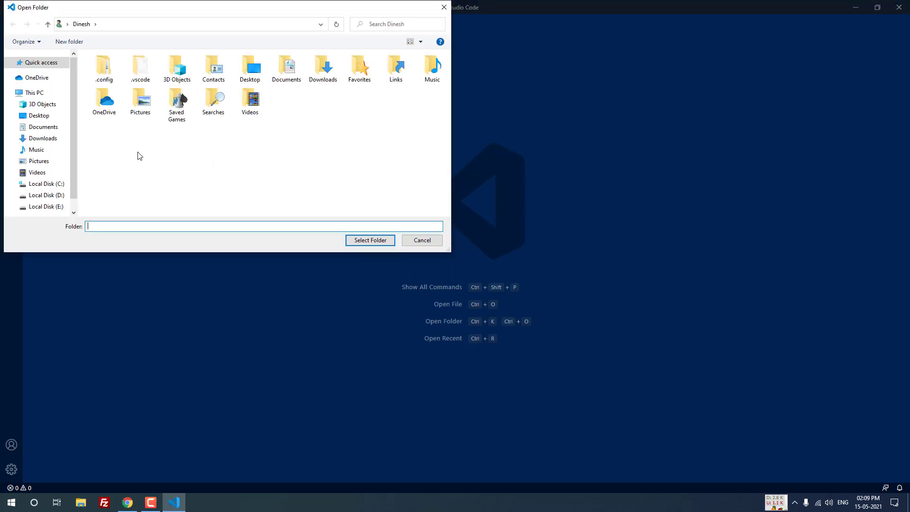
left_click(60, 198)
double_click(109, 79)
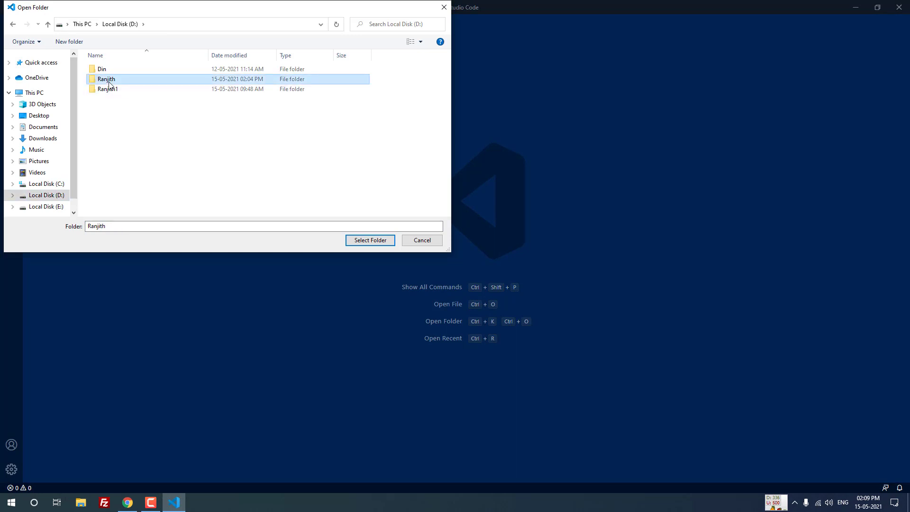
double_click(121, 71)
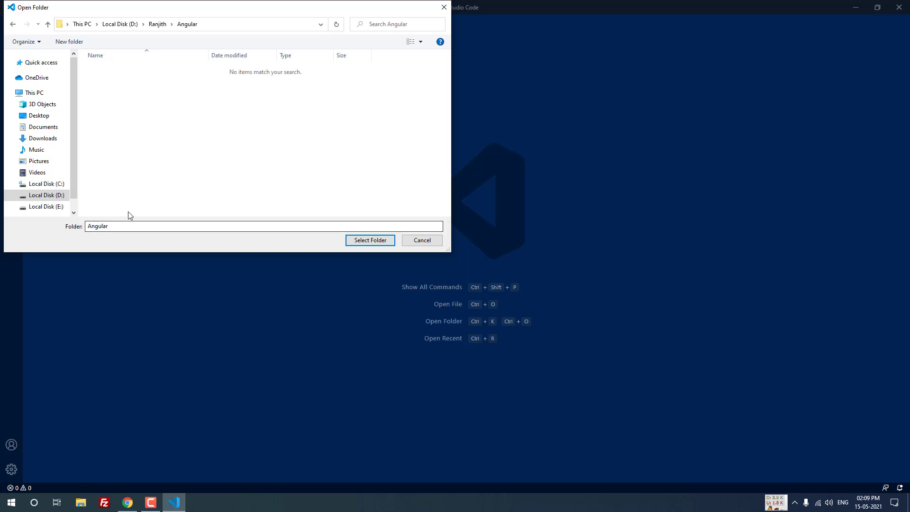
left_click(364, 239)
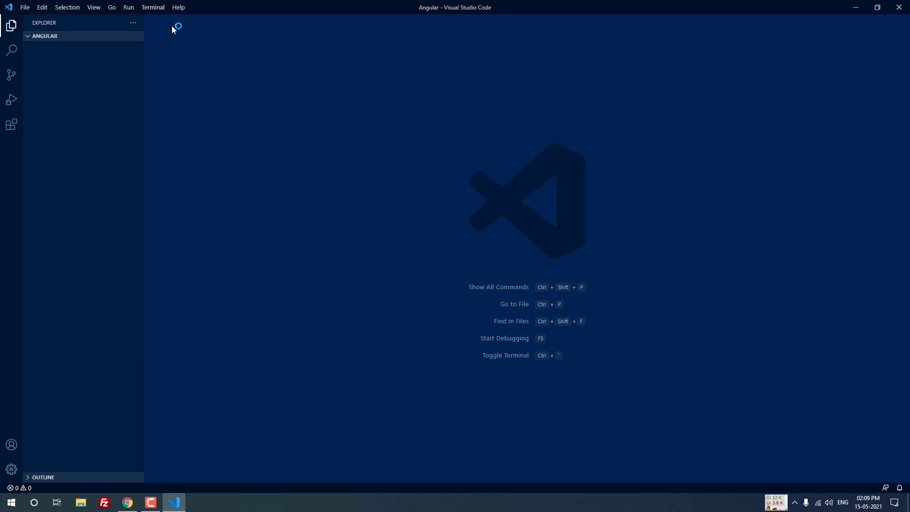
Step: Start a new terminal in VS Code, then return to the tutorial in Chrome
left_click(155, 10)
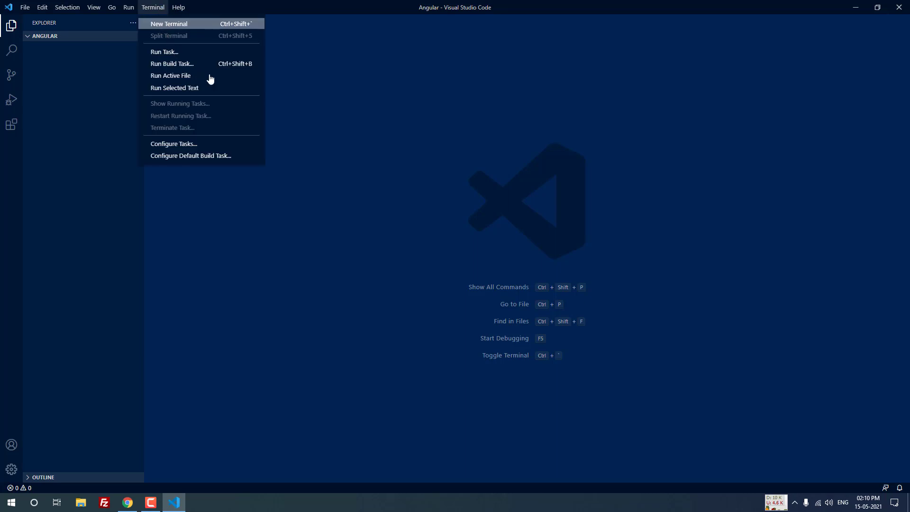
key("Return")
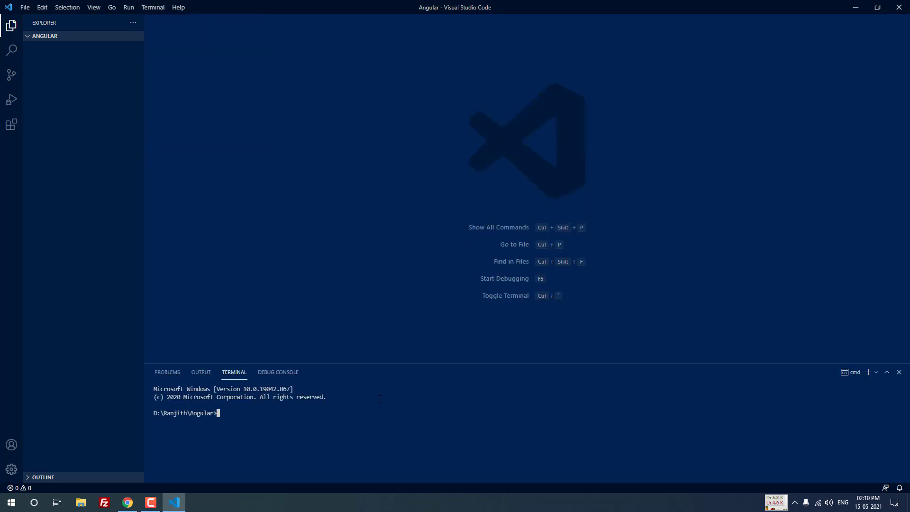
left_click(127, 502)
scroll(189, 321, "down", 3)
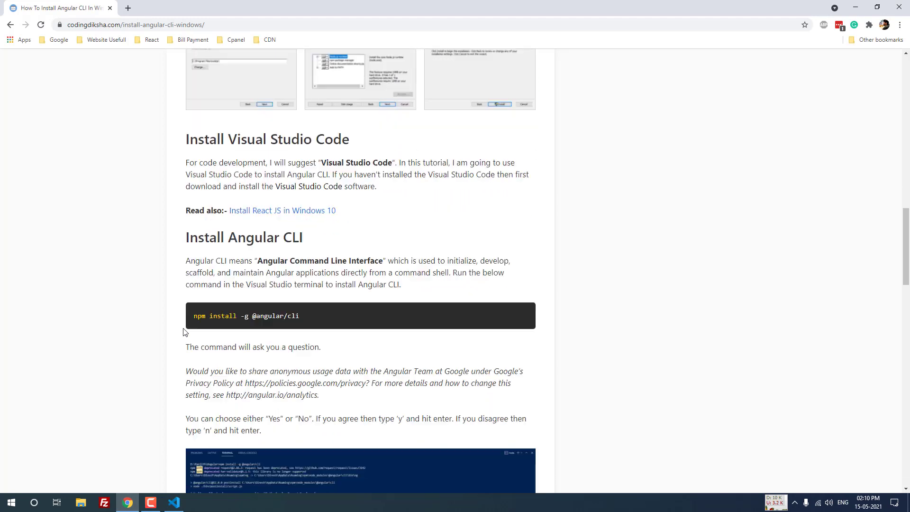
left_click_drag(304, 250, 199, 246)
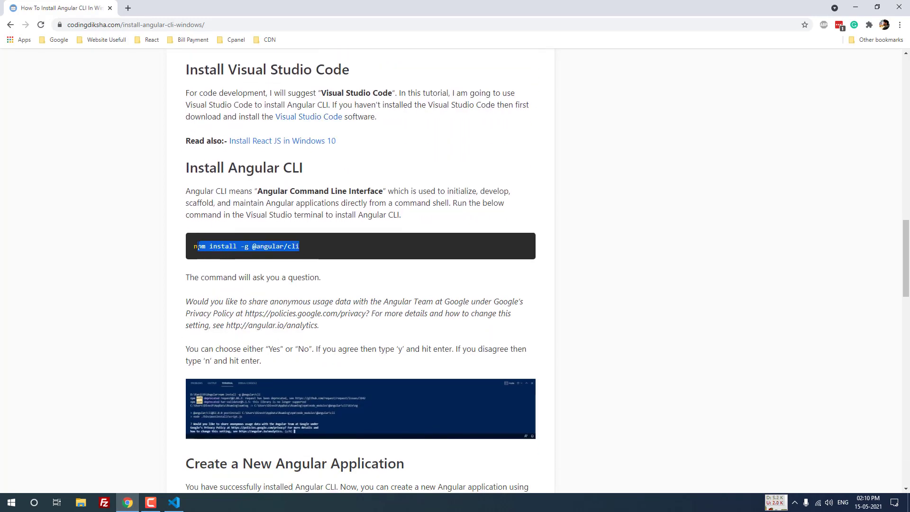
left_click(307, 167)
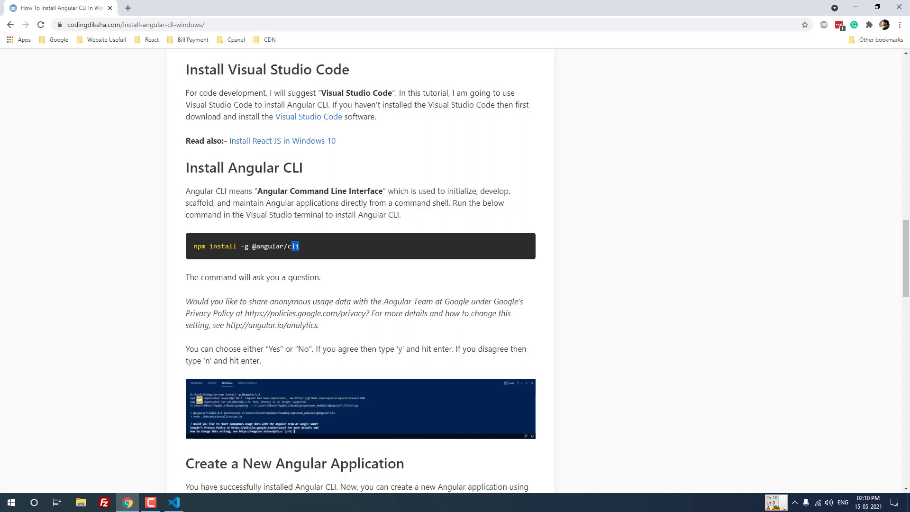
left_click_drag(301, 246, 208, 248)
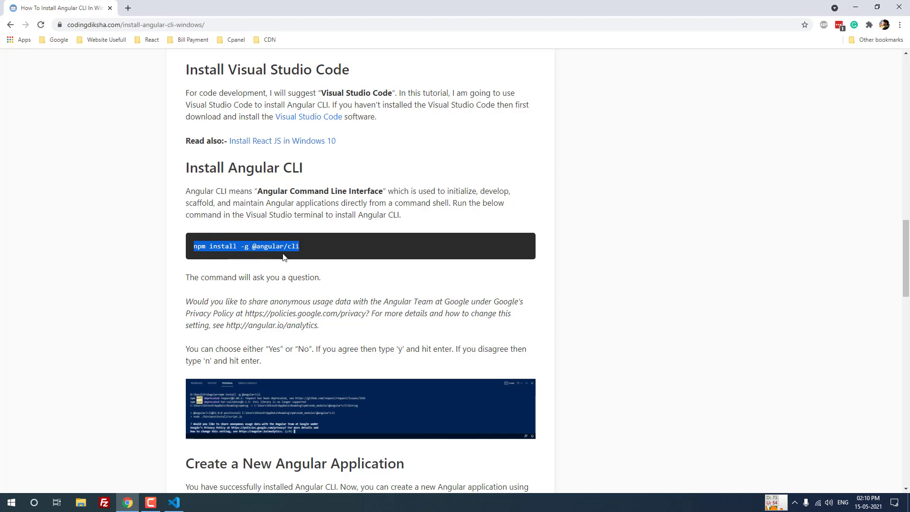
left_click(181, 505)
type("npm install -g @angular/cli")
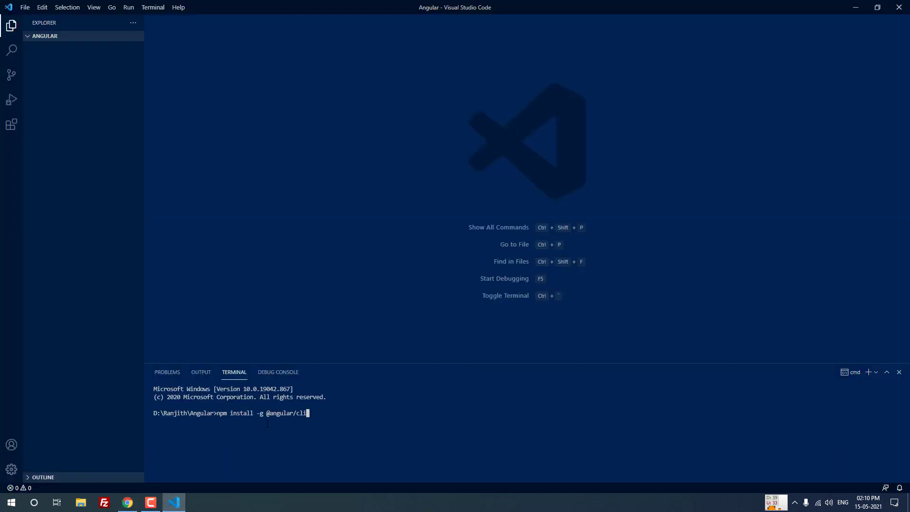
key("Return")
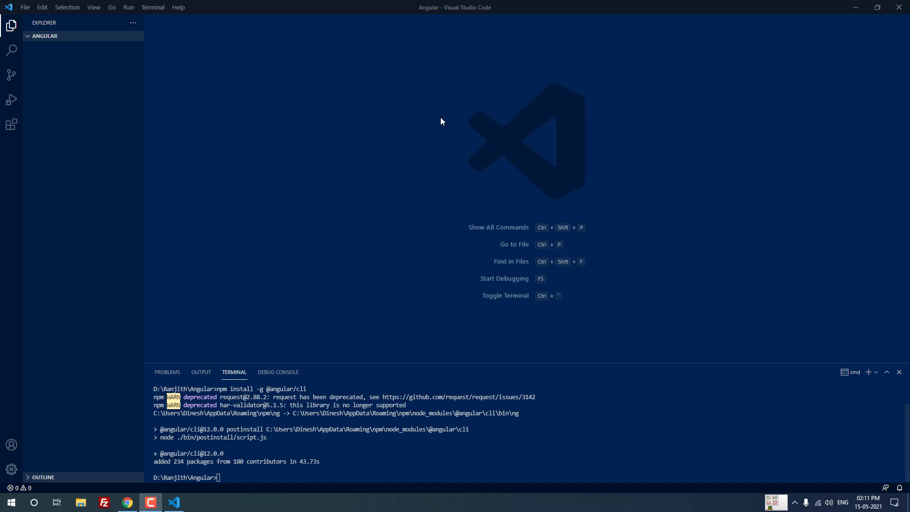
left_click(127, 502)
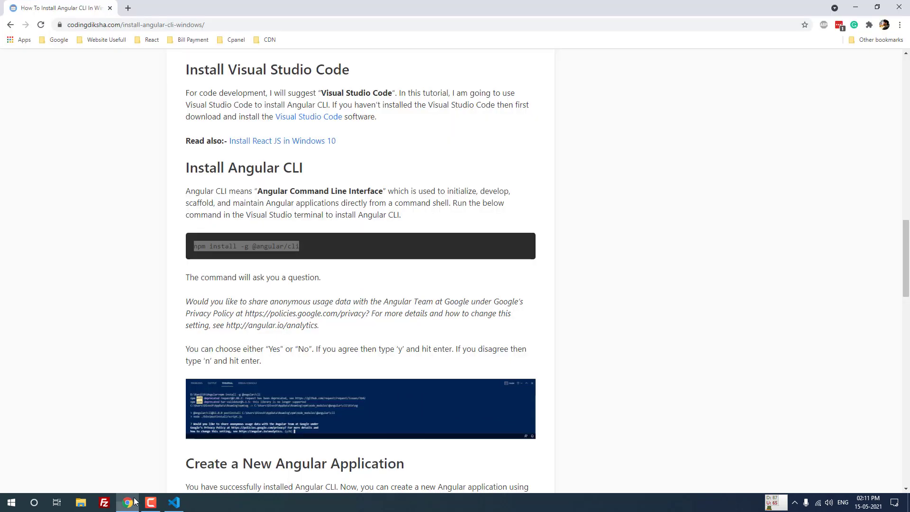
Step: Copy 'ng new first-project' from the Create a New Angular Application section and paste it into the terminal
left_click(242, 338)
scroll(241, 335, "down", 3)
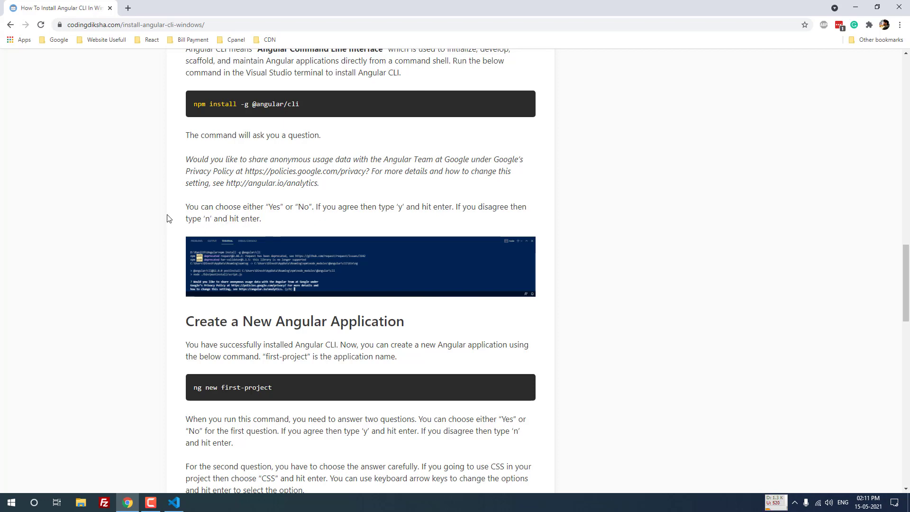
scroll(165, 213, "down", 2)
scroll(161, 199, "down", 2)
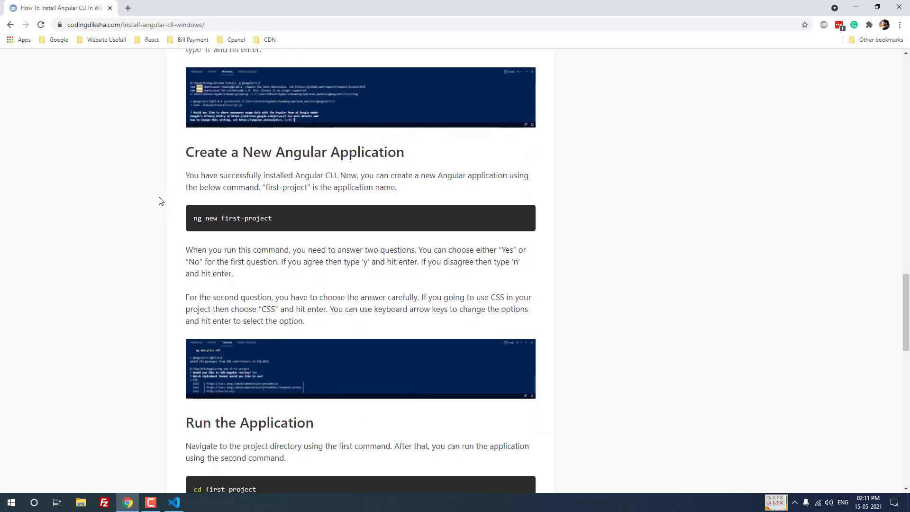
left_click_drag(273, 198, 199, 199)
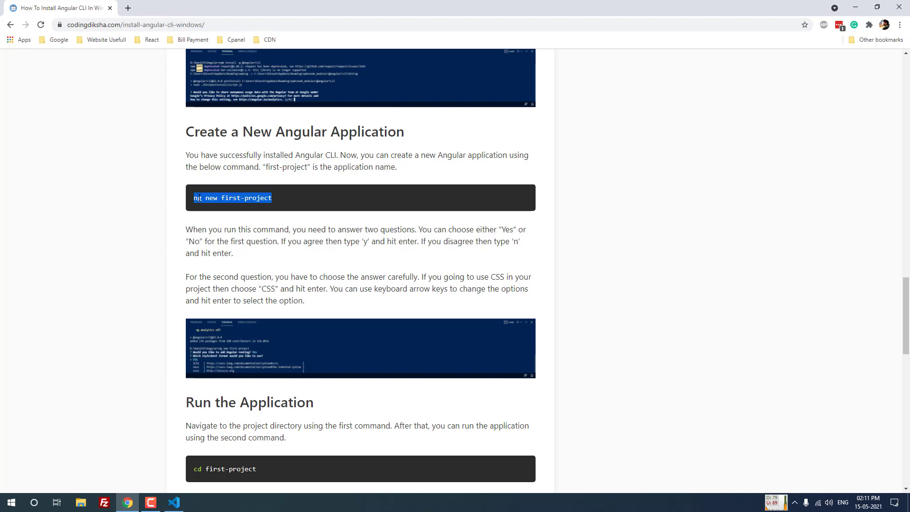
left_click(205, 174)
left_click_drag(222, 198, 195, 198)
key("ctrl+c")
left_click(279, 180)
left_click(157, 222)
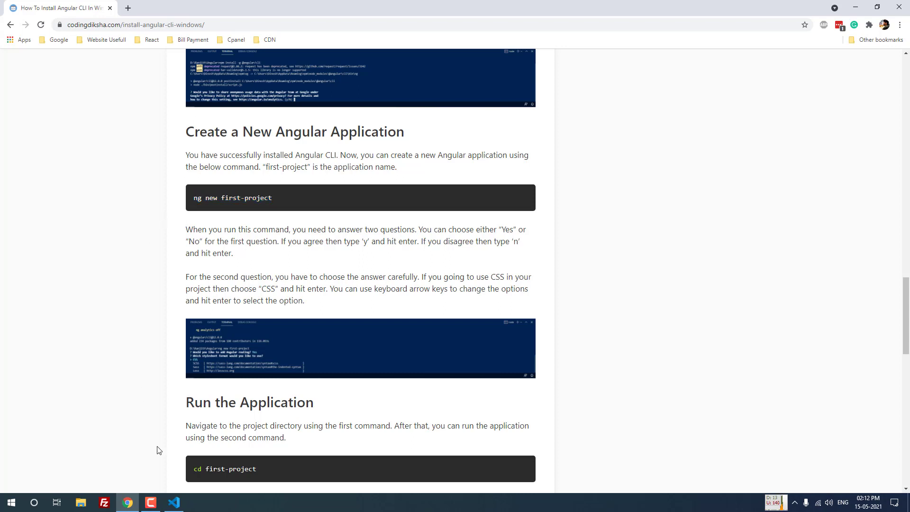
left_click(173, 503)
key("ctrl+v")
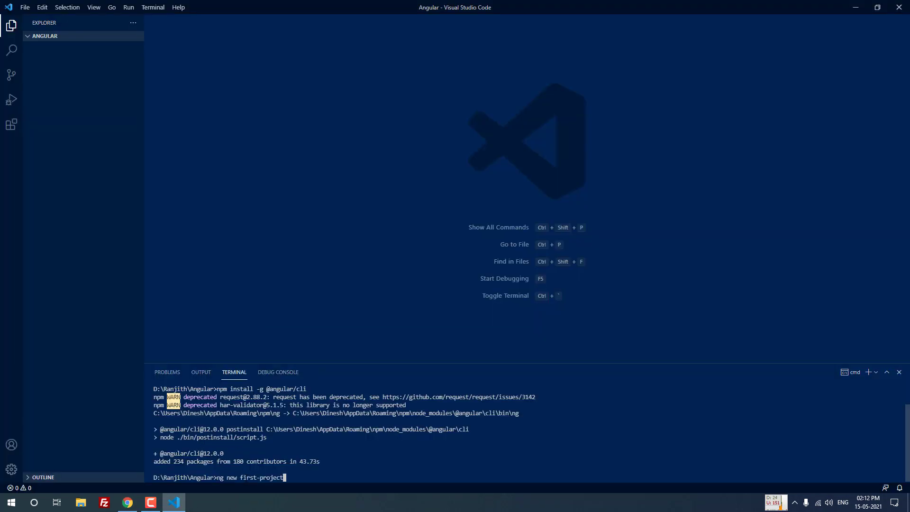
Step: Run ng new first-project and answer Yes to adding Angular routing
key("Return")
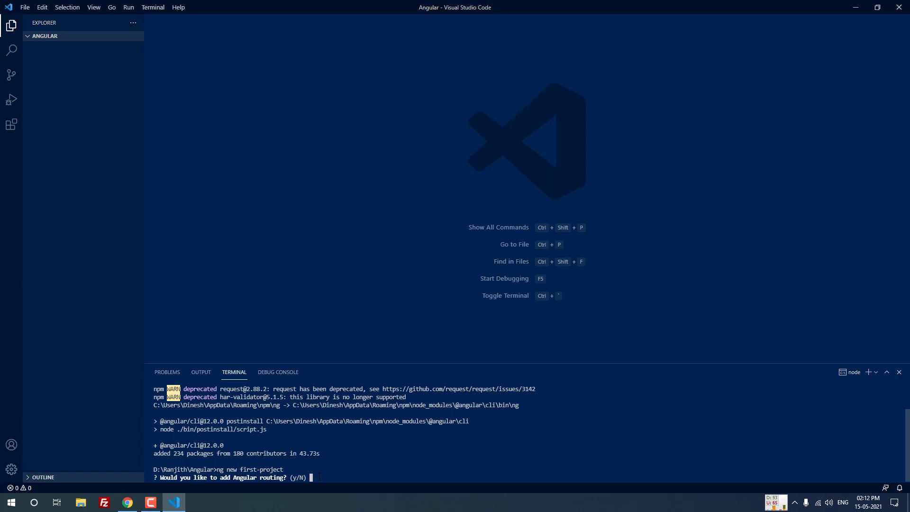
type("y")
key("Return")
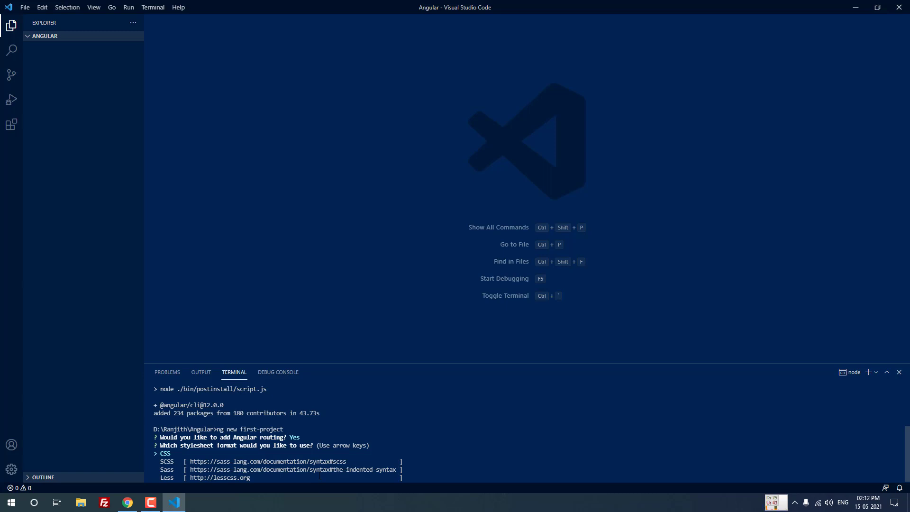
Step: Choose CSS as the stylesheet format to create the project
key("Down")
key("Down")
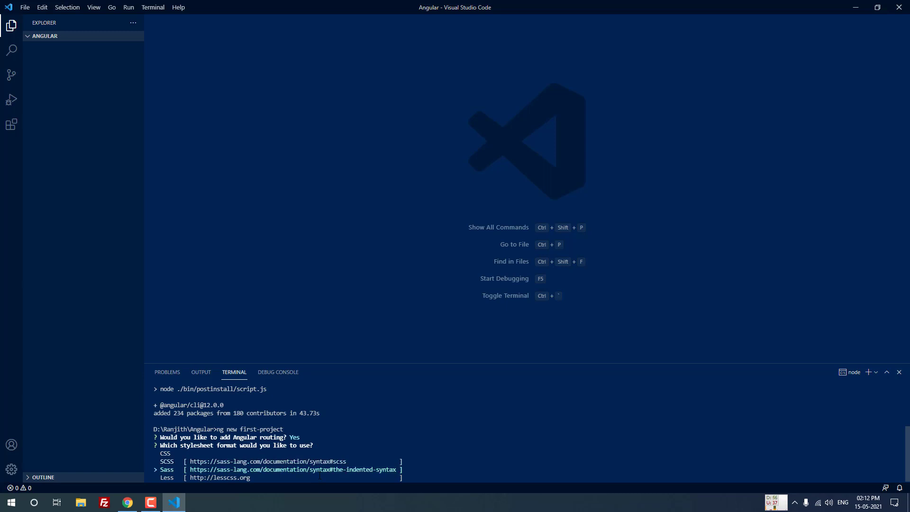
key("Up")
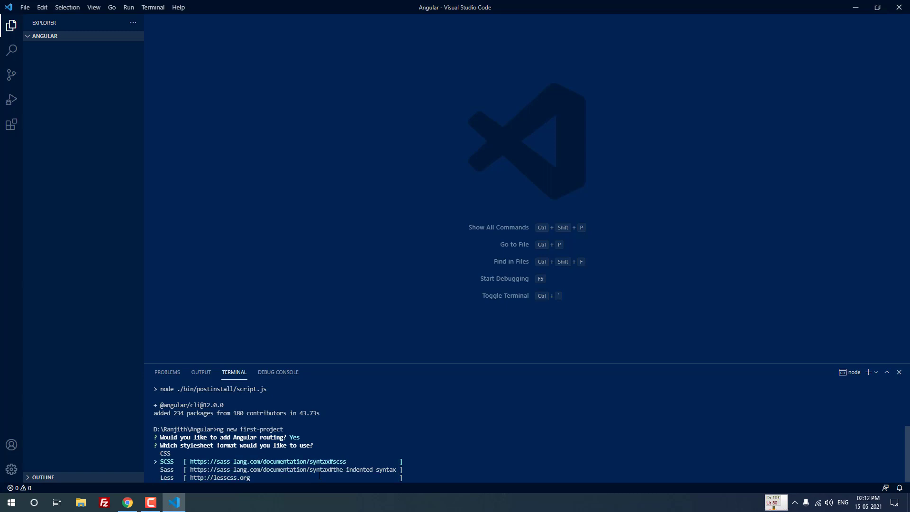
key("Down")
key("Up")
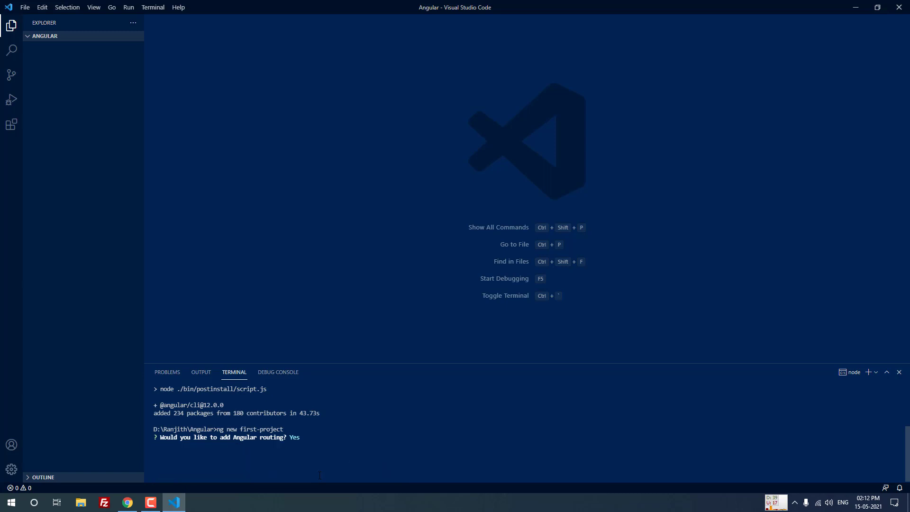
key("Return")
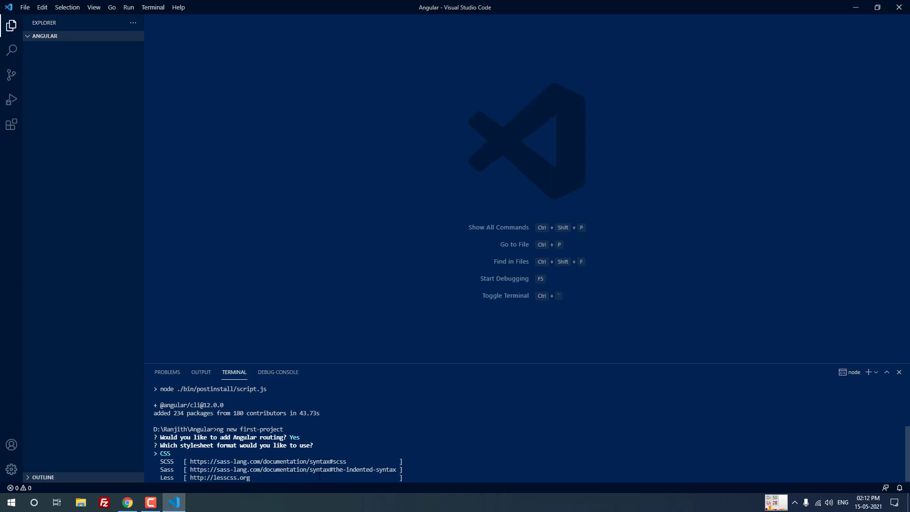
key("Up")
key("Up")
key("Return")
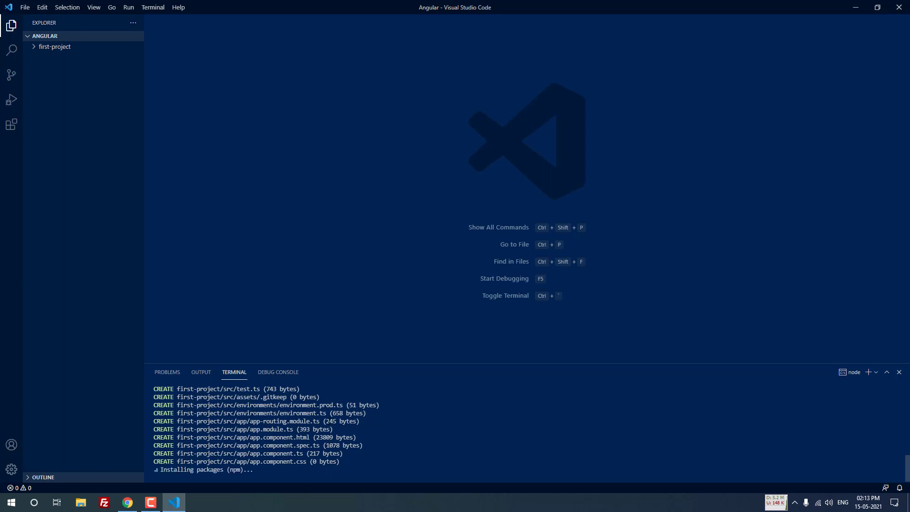
Step: Switch to Chrome and close the GitHub schematic-failure issue tab
left_click(150, 503)
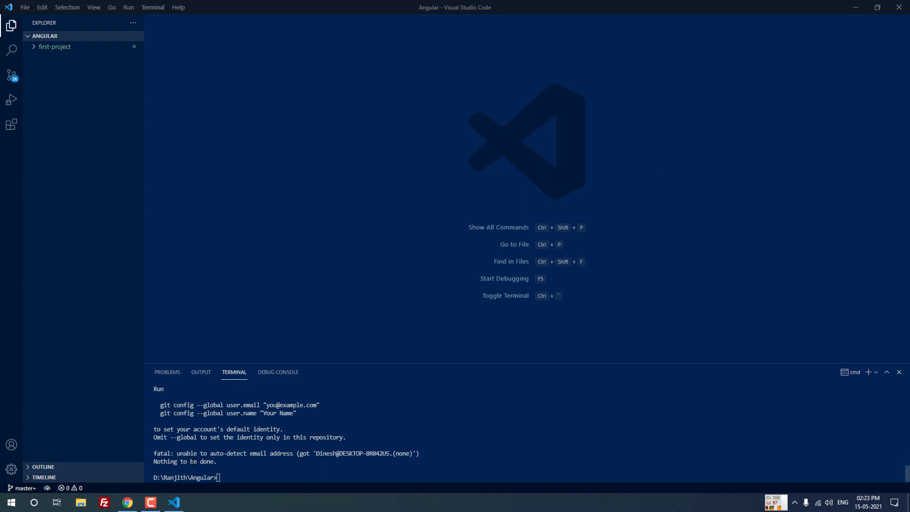
left_click(128, 503)
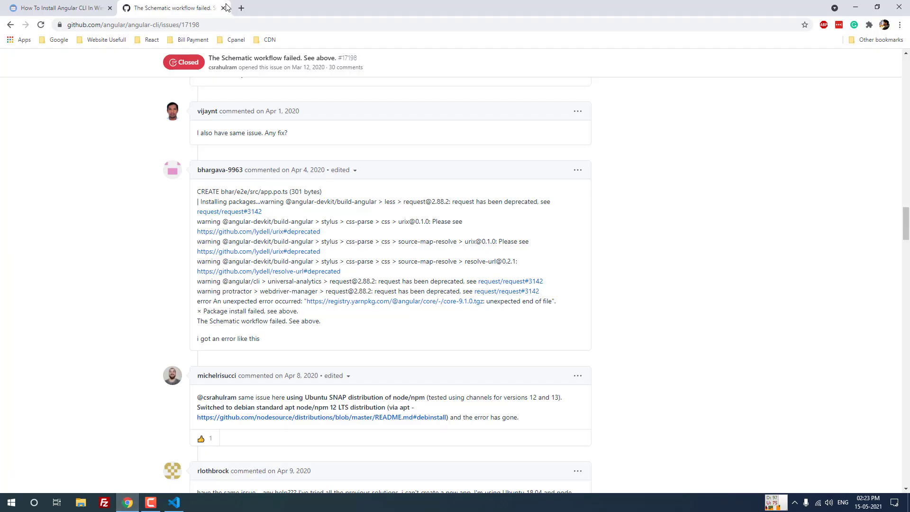
key("ctrl+w")
Step: Copy the tutorial's 'cd first-project' command and run it in the VS Code terminal
scroll(150, 234, "down", 2)
scroll(148, 233, "down", 2)
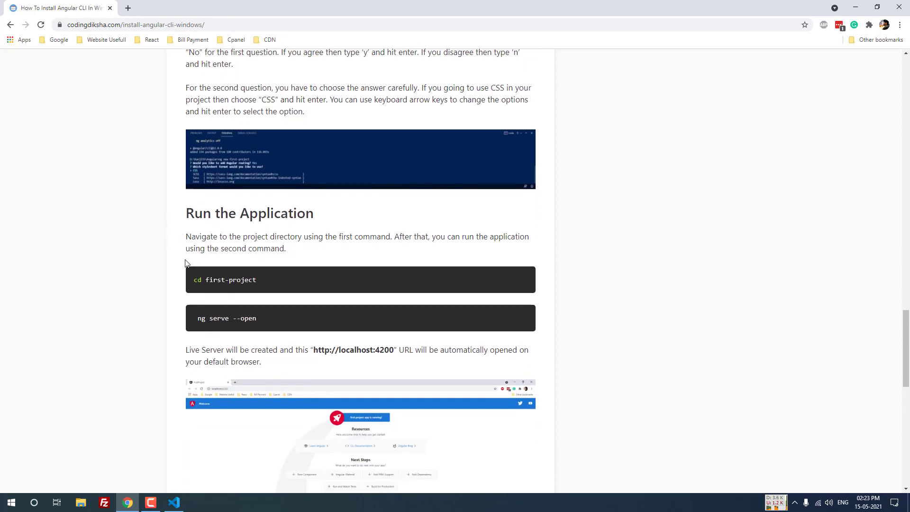
left_click_drag(264, 283, 195, 284)
key("ctrl+c")
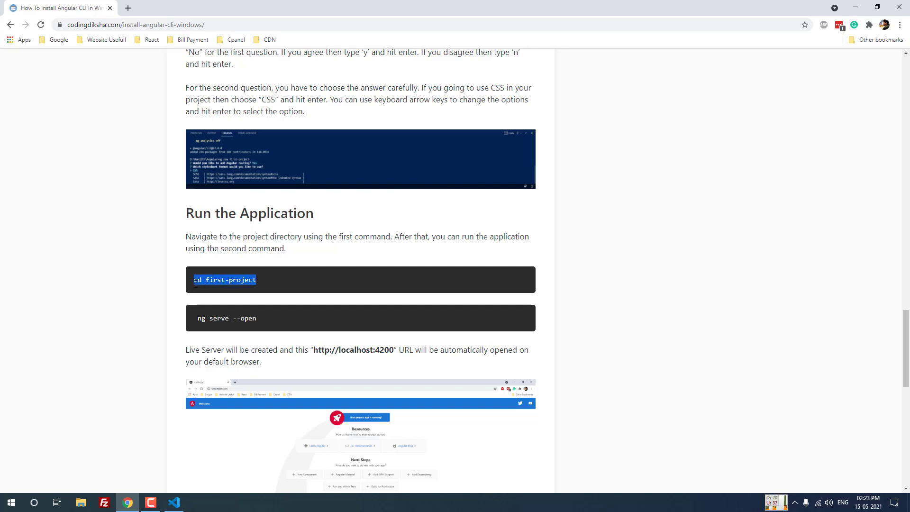
left_click(174, 503)
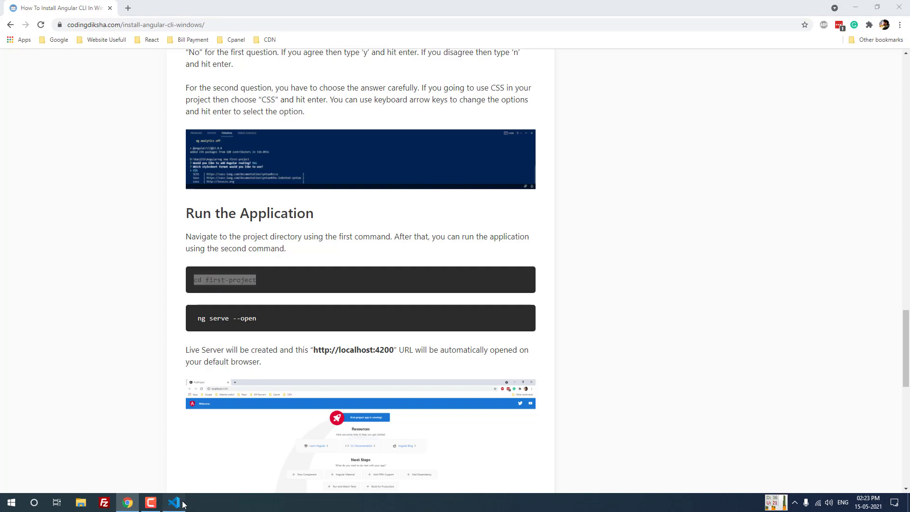
key("ctrl+v")
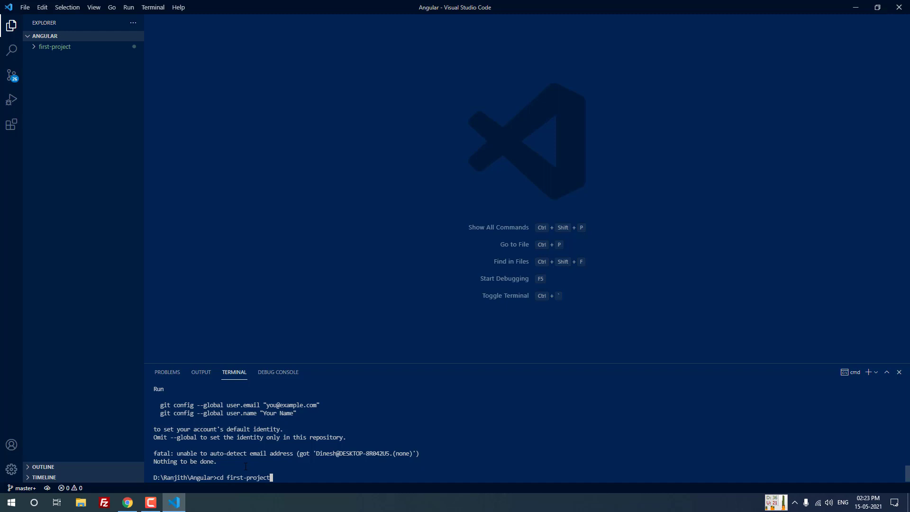
key("Return")
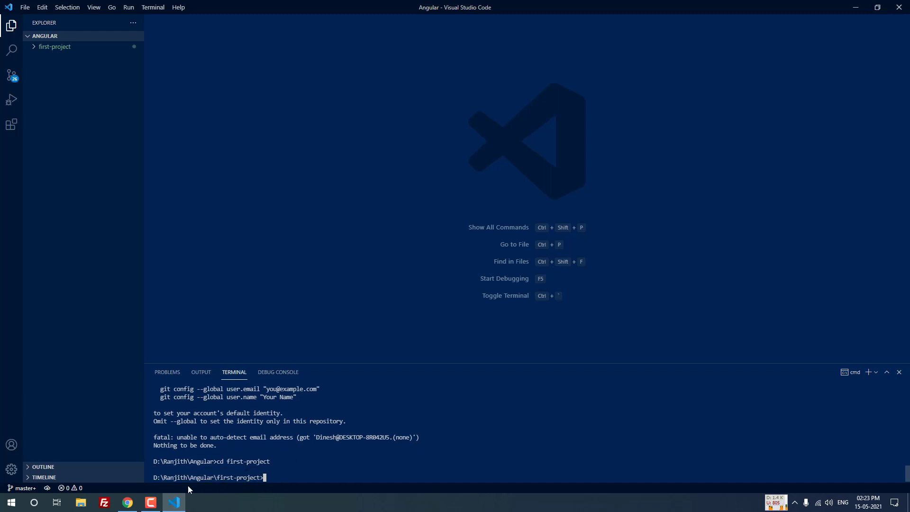
Step: Copy 'ng serve --open' from the tutorial and paste it at the terminal prompt
left_click(127, 502)
left_click(142, 309)
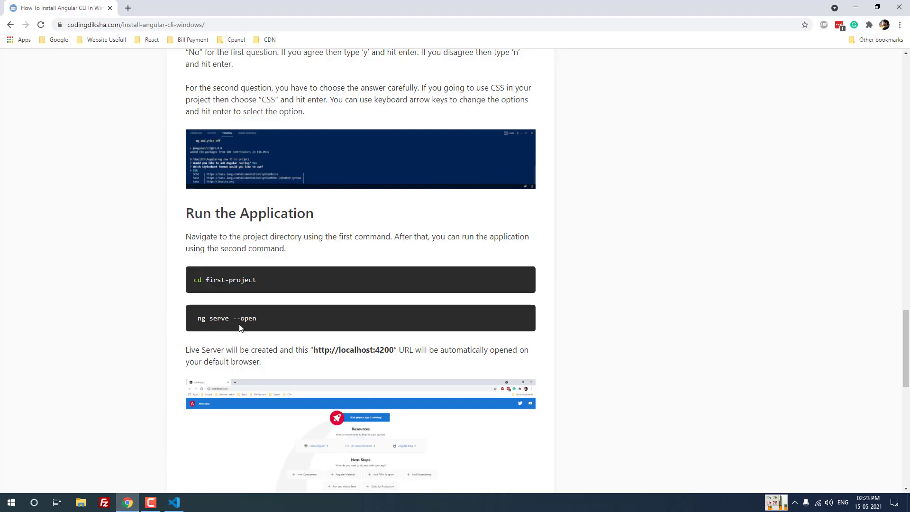
left_click_drag(260, 321, 192, 320)
key("ctrl+c")
left_click(106, 303)
left_click(174, 502)
key("ctrl+v")
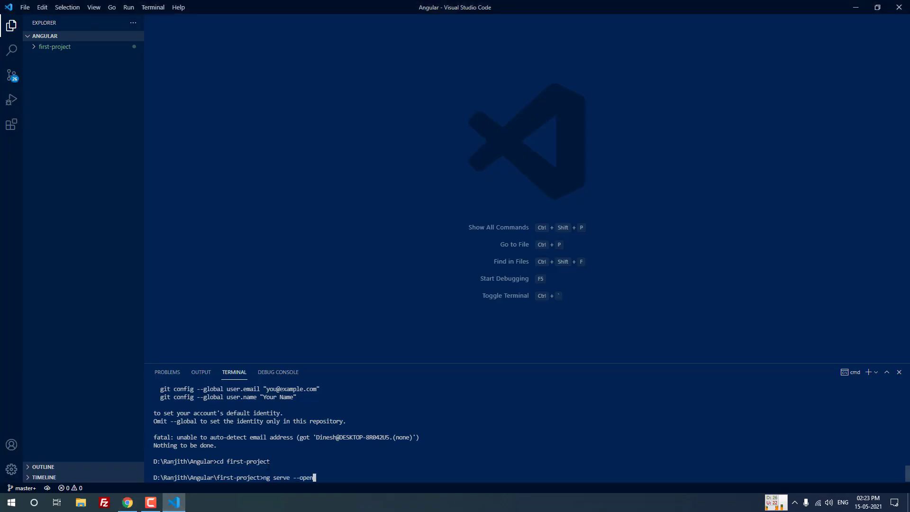
Step: Run ng serve --open and answer 'y' to share analytics, serving the app at localhost:4200
key("Return")
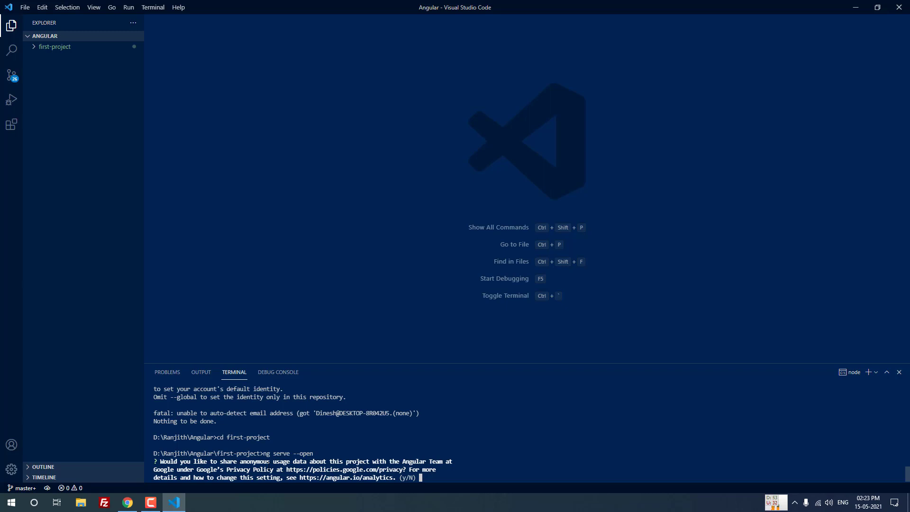
type("y")
key("Return")
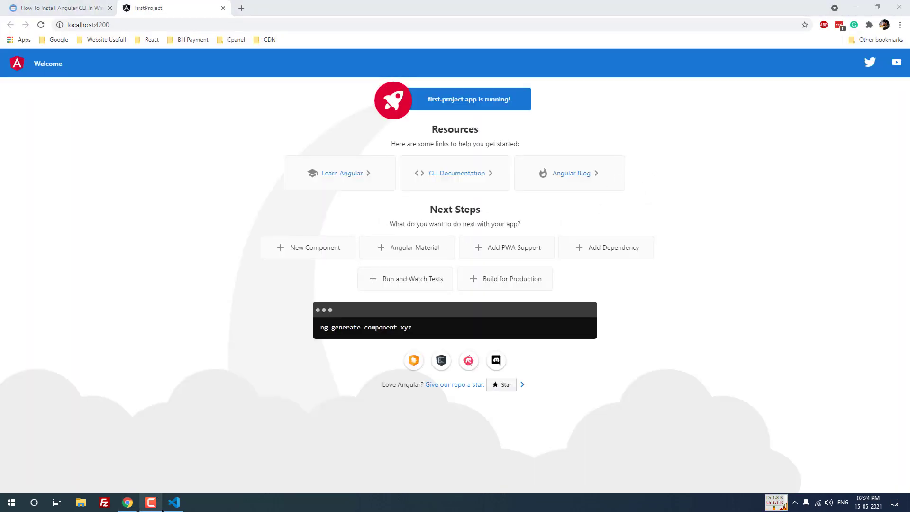
left_click(171, 507)
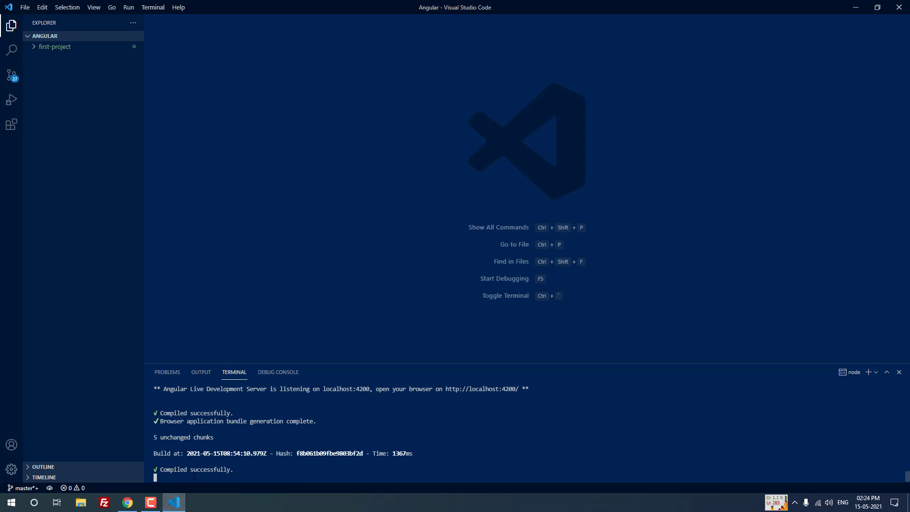
left_click(127, 503)
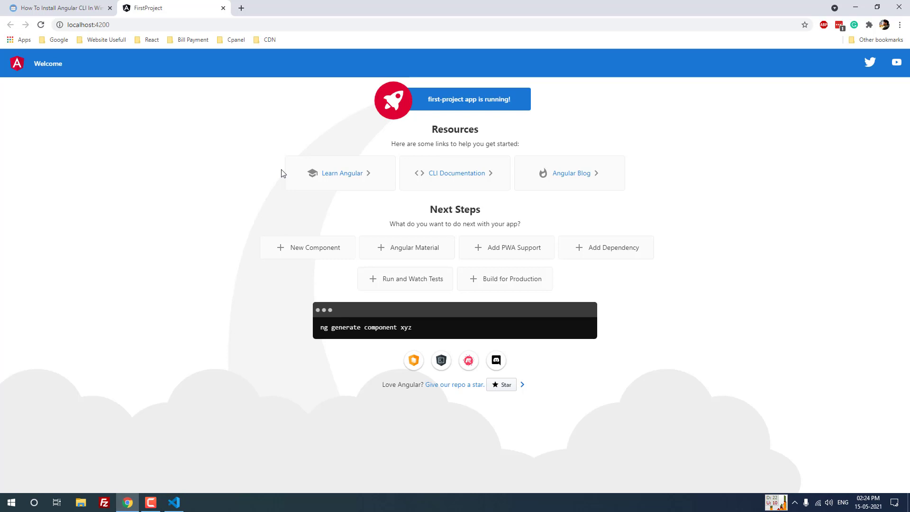
left_click(70, 26)
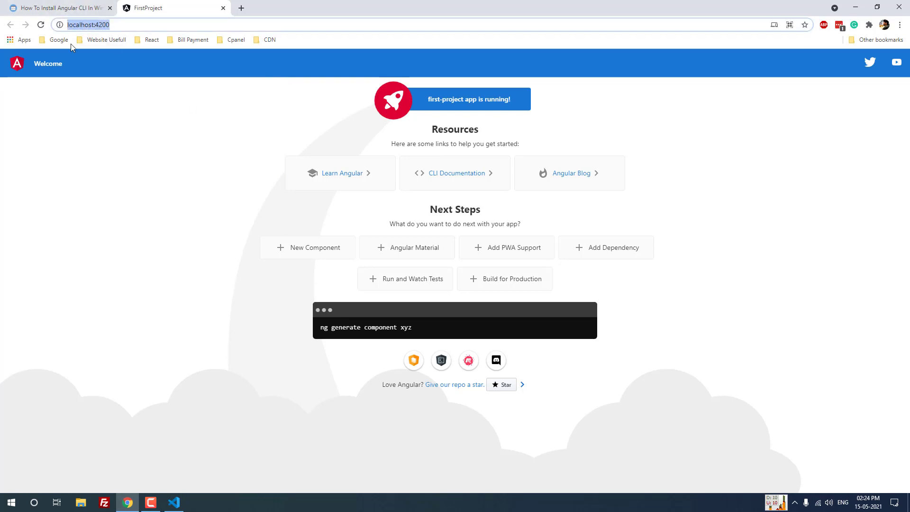
left_click(95, 122)
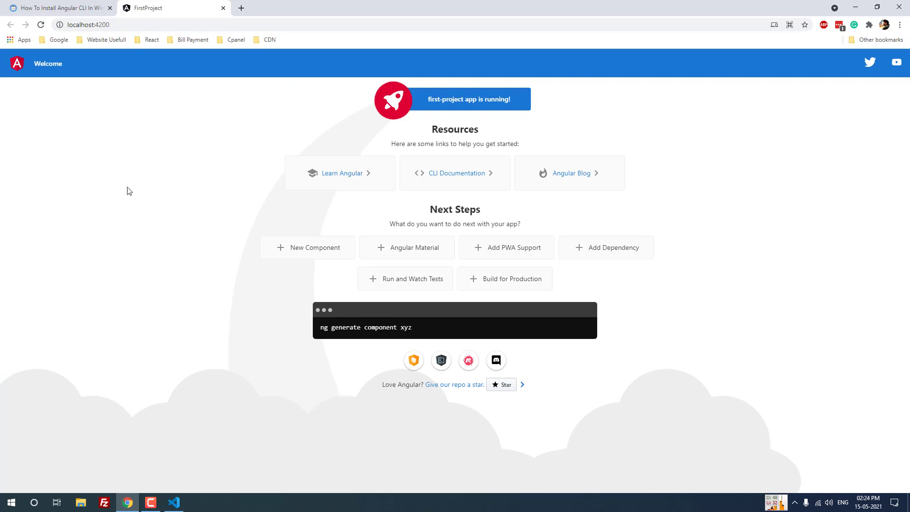
left_click(61, 8)
Step: Scroll the Angular CLI tutorial down to its Run the Application section
scroll(118, 210, "down", 3)
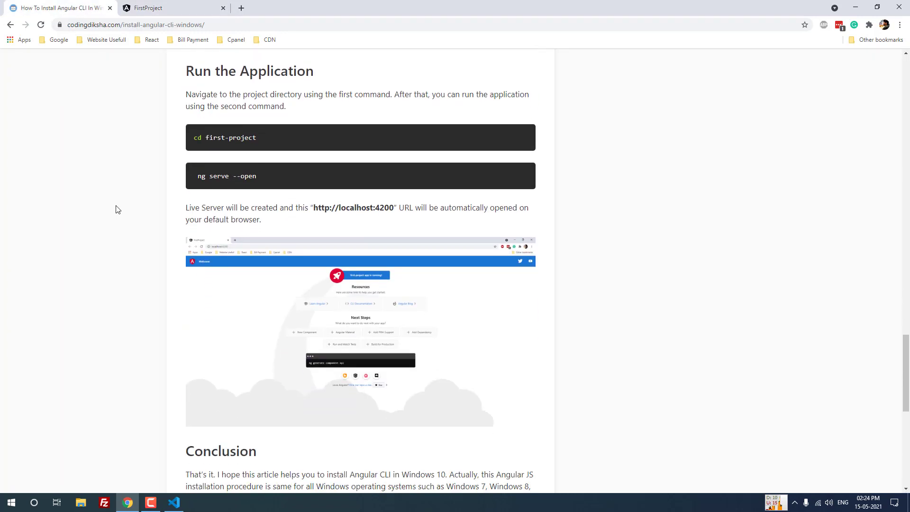